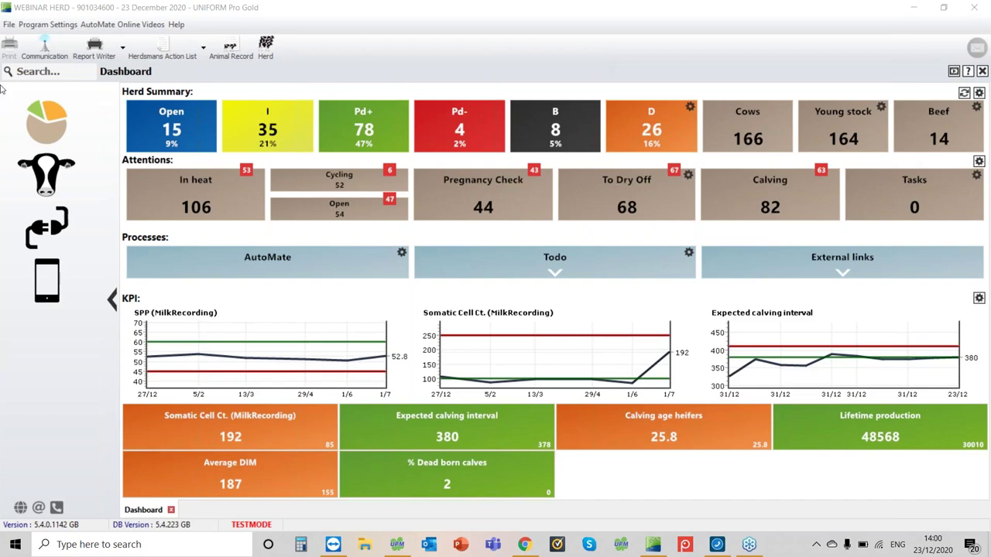
# Step: Open the Manual Input wizard under Milk forecast > Data Entry
pyautogui.click(47, 180)
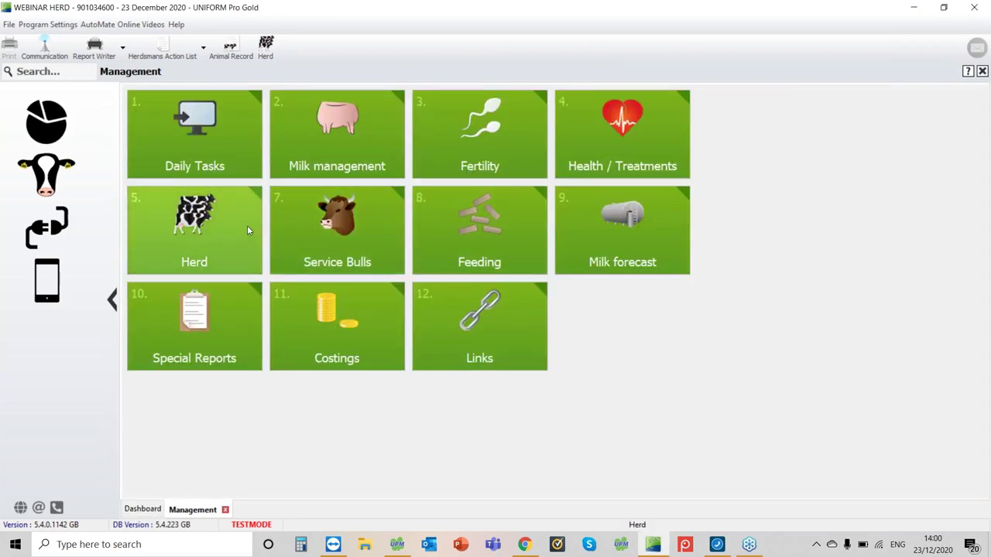
pyautogui.click(638, 219)
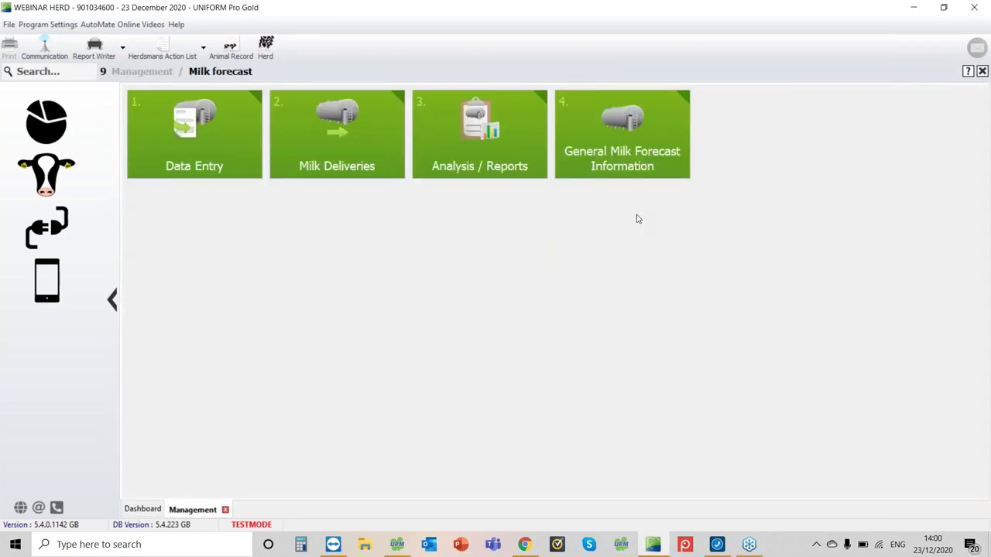
pyautogui.click(152, 118)
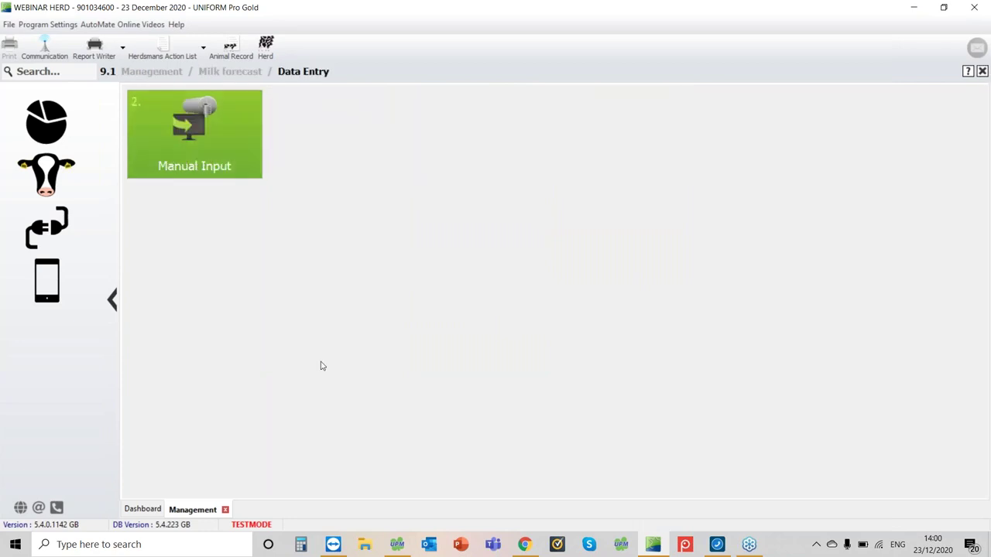
pyautogui.click(189, 129)
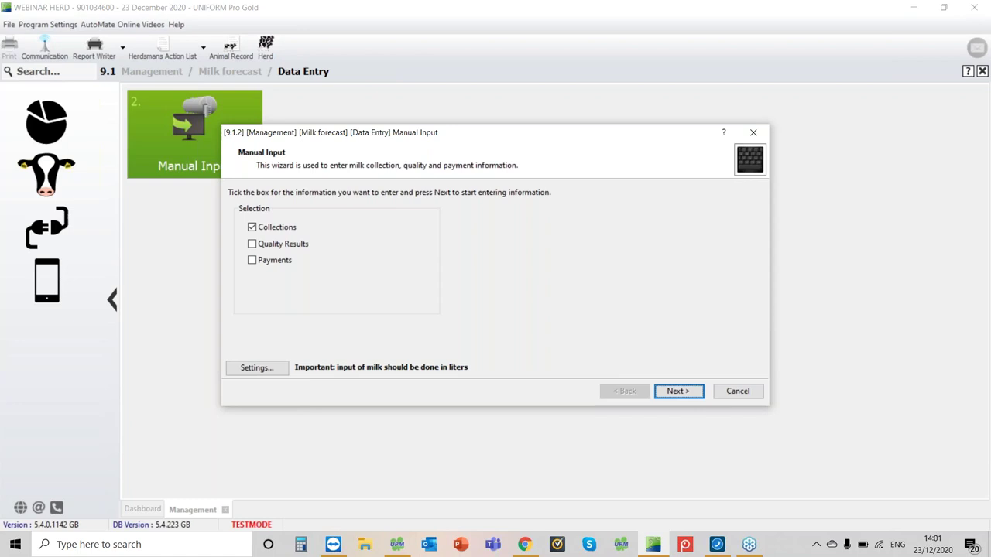
# Step: Keep the input settings at liters with 1.02 kg/liter
pyautogui.click(258, 371)
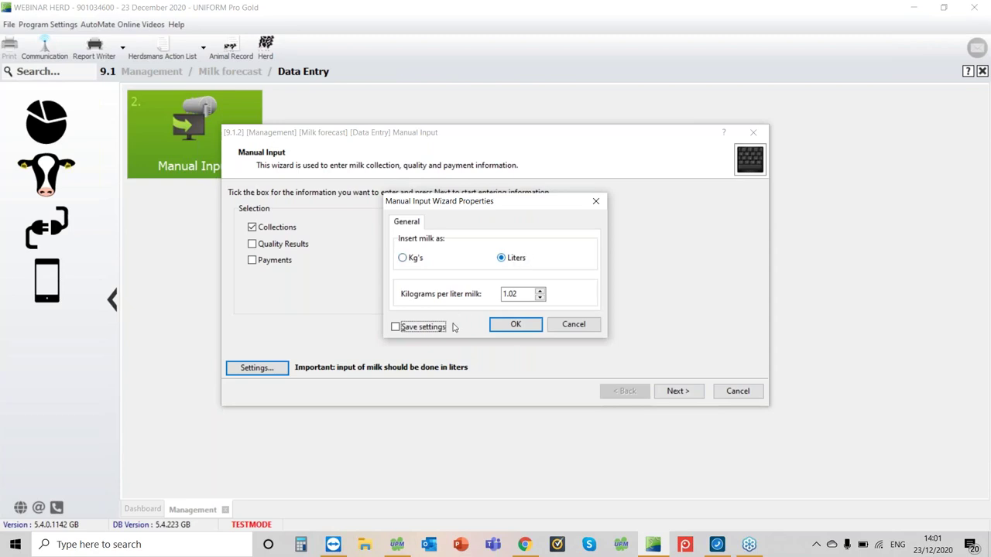
pyautogui.click(411, 328)
pyautogui.click(505, 328)
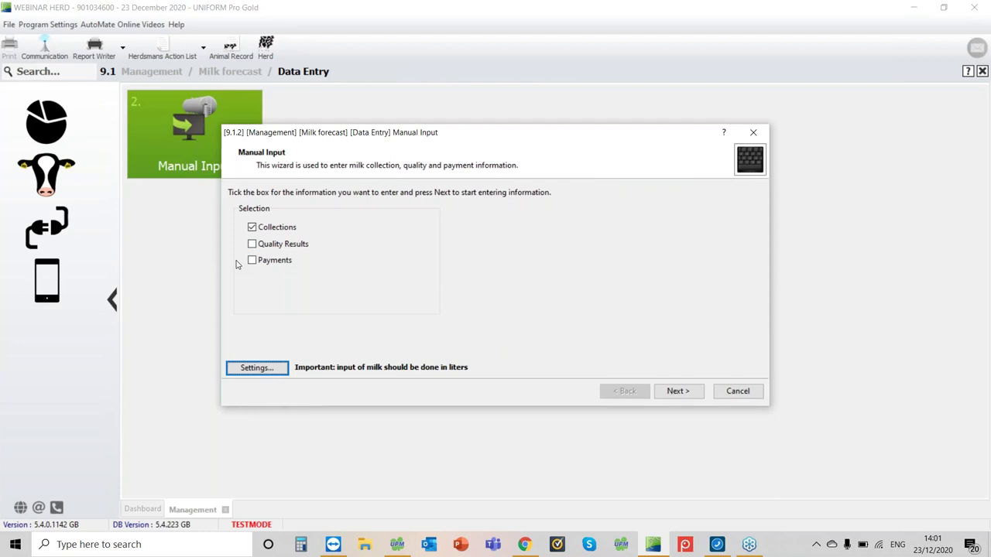
# Step: Add Quality Results and Payments, page through collections and quality, and save the 2020 payments
pyautogui.click(265, 245)
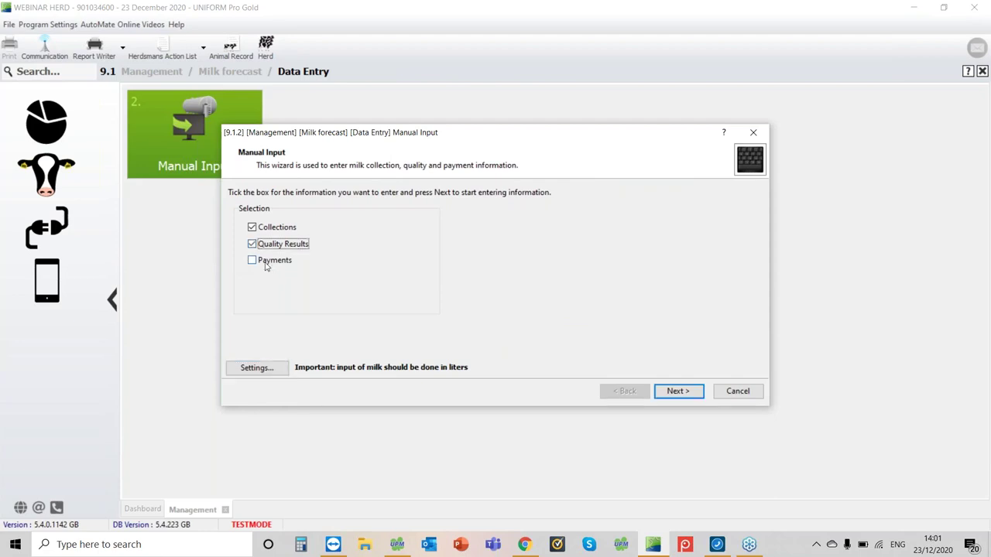
pyautogui.click(251, 265)
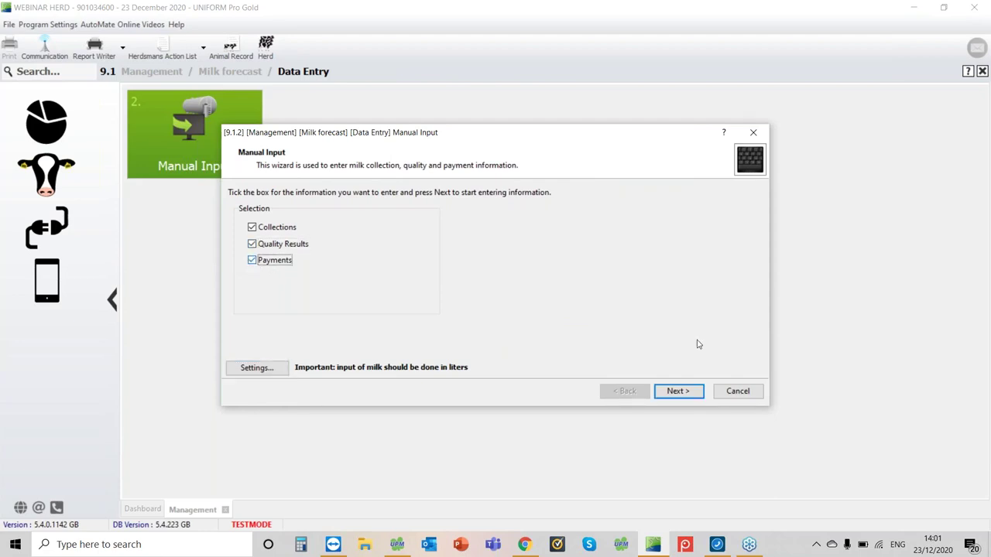
pyautogui.click(674, 391)
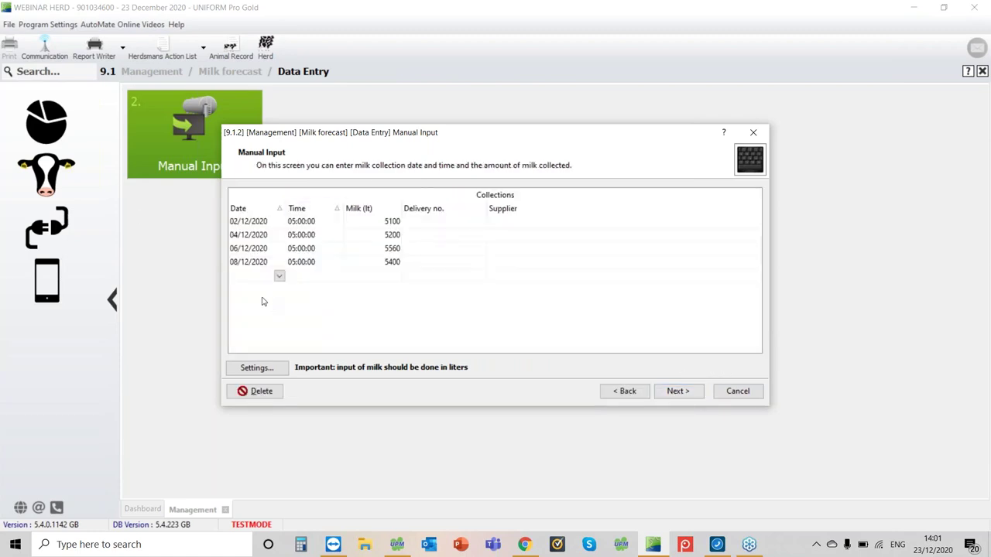
pyautogui.click(676, 392)
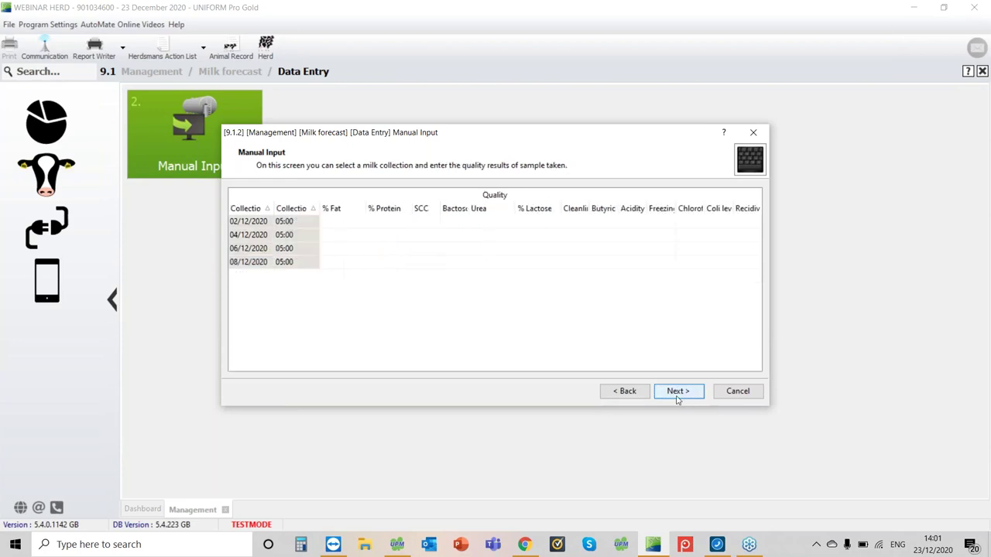
pyautogui.click(676, 393)
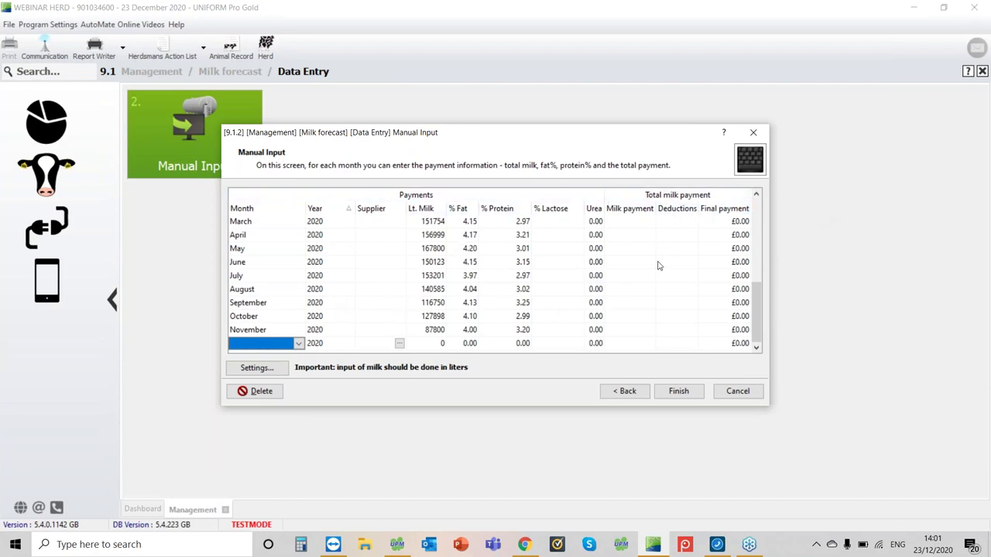
pyautogui.click(697, 396)
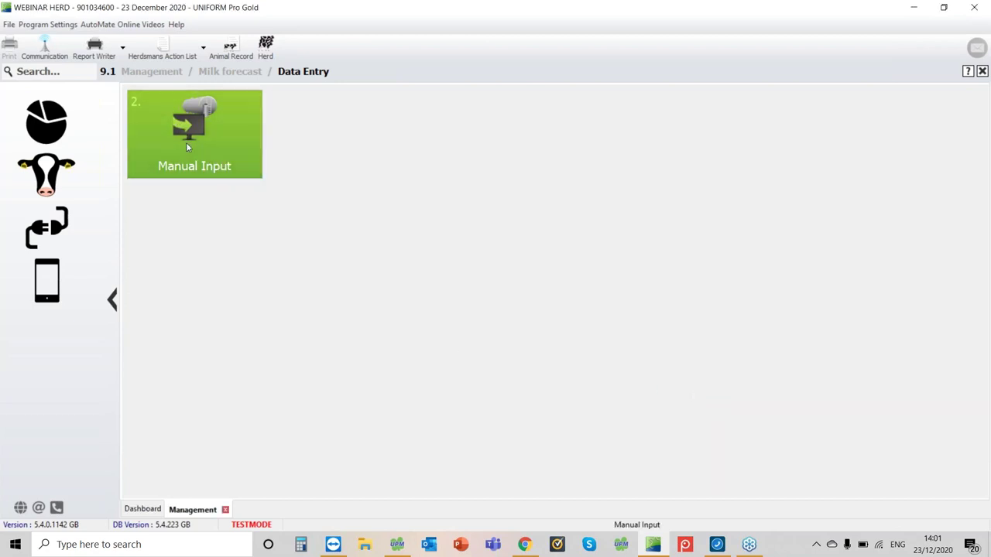
pyautogui.click(186, 147)
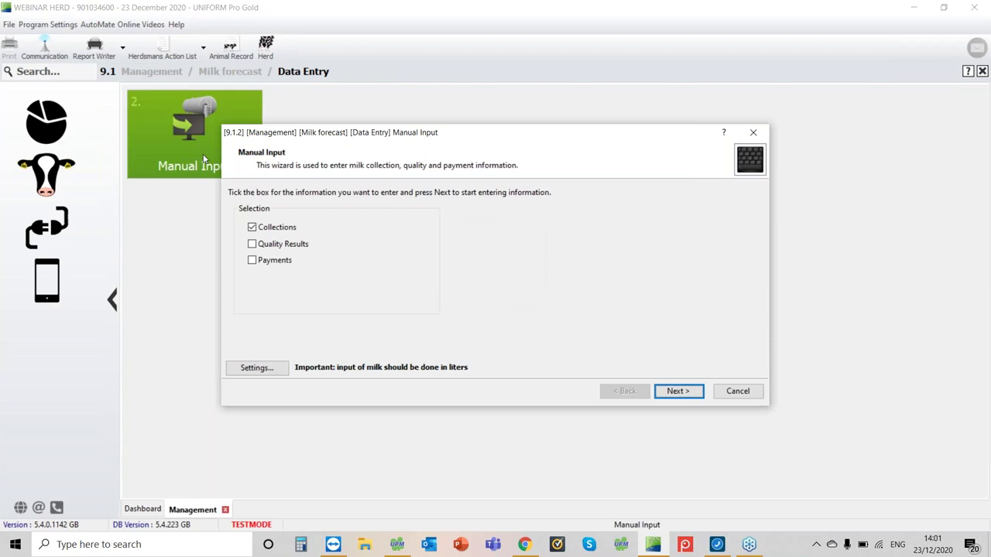
pyautogui.click(253, 260)
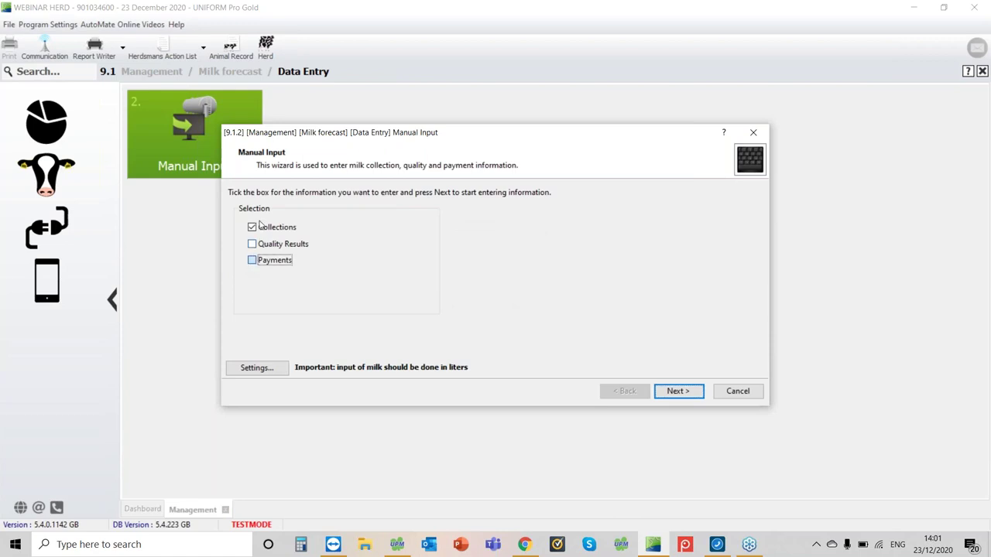
pyautogui.click(254, 229)
pyautogui.click(678, 392)
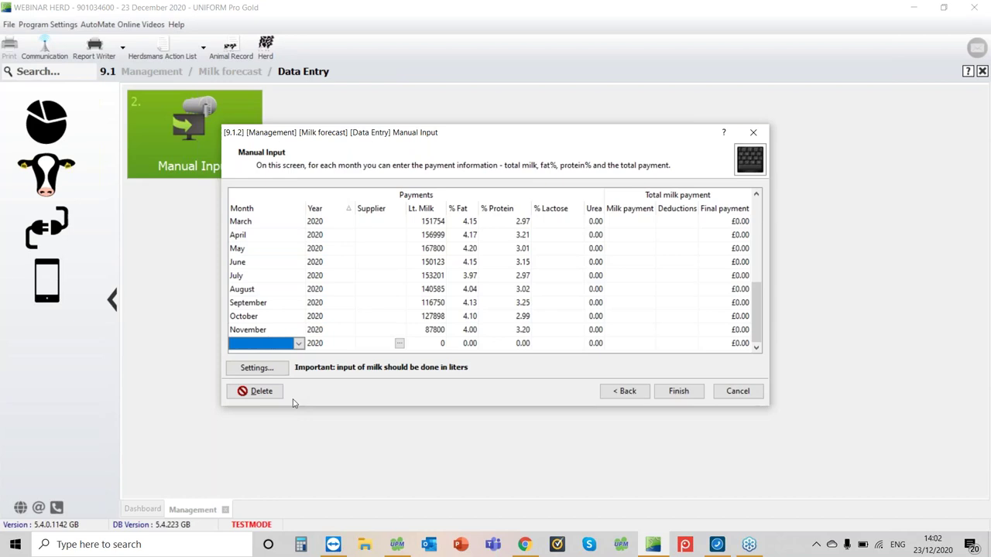
pyautogui.click(737, 391)
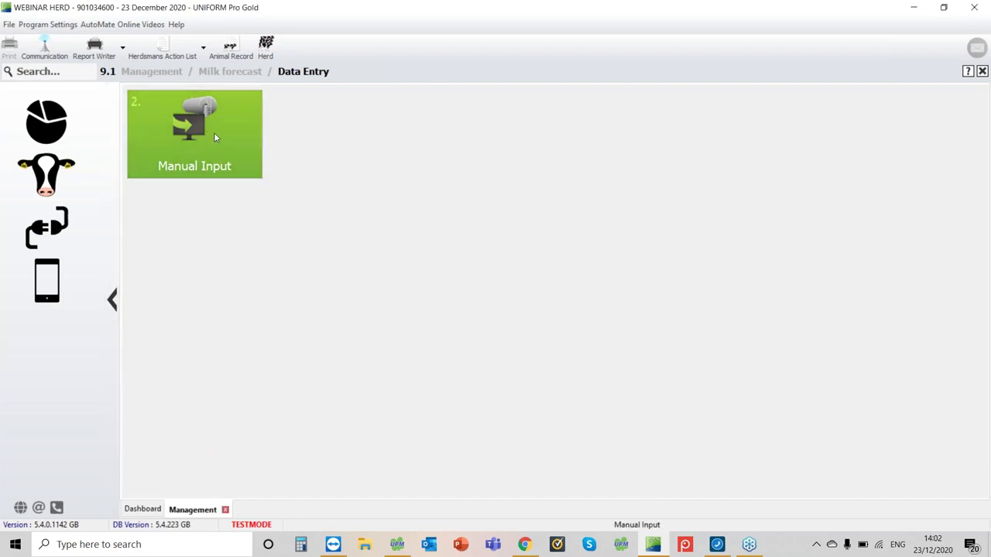
# Step: Reopen the Manual Input wizard from Data Entry and close it without changes
pyautogui.click(230, 71)
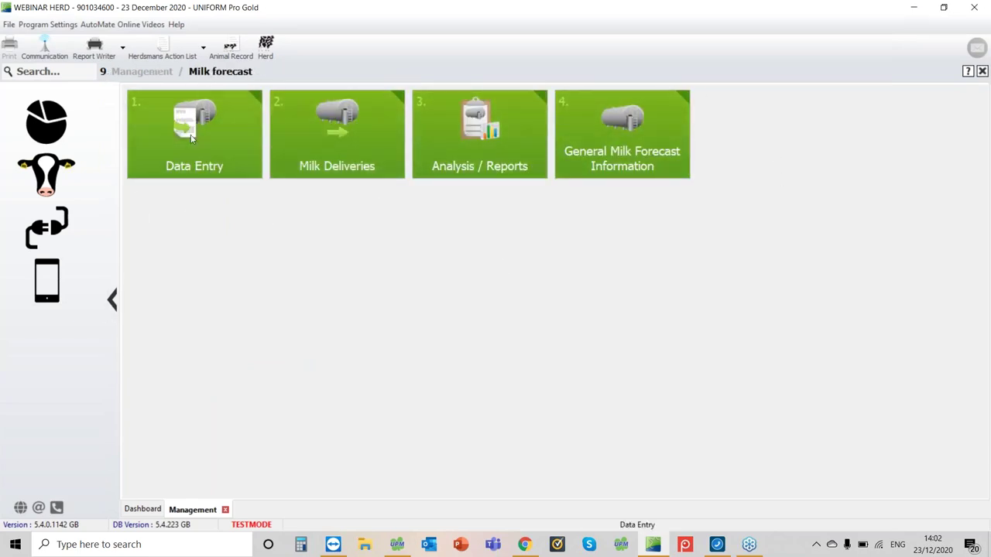
pyautogui.click(186, 137)
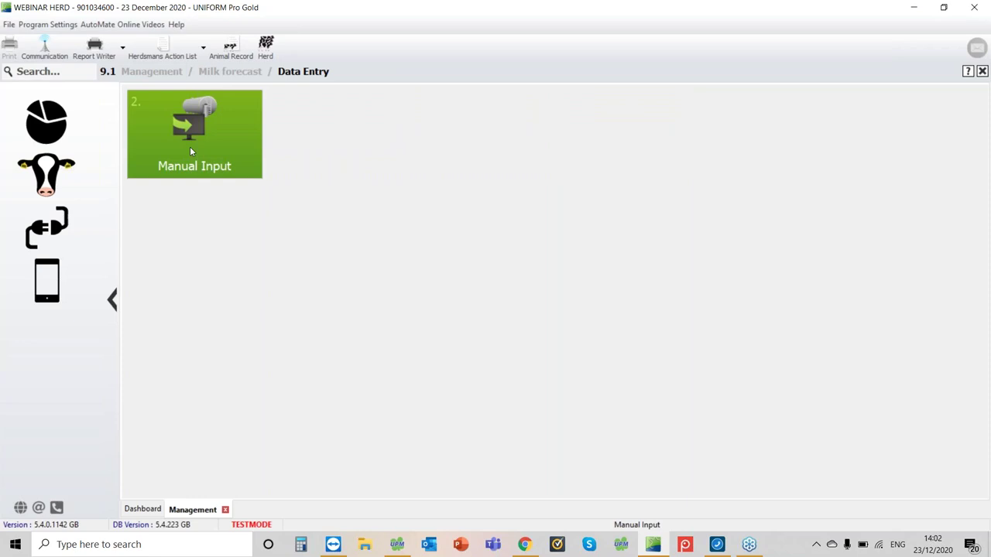
pyautogui.click(194, 129)
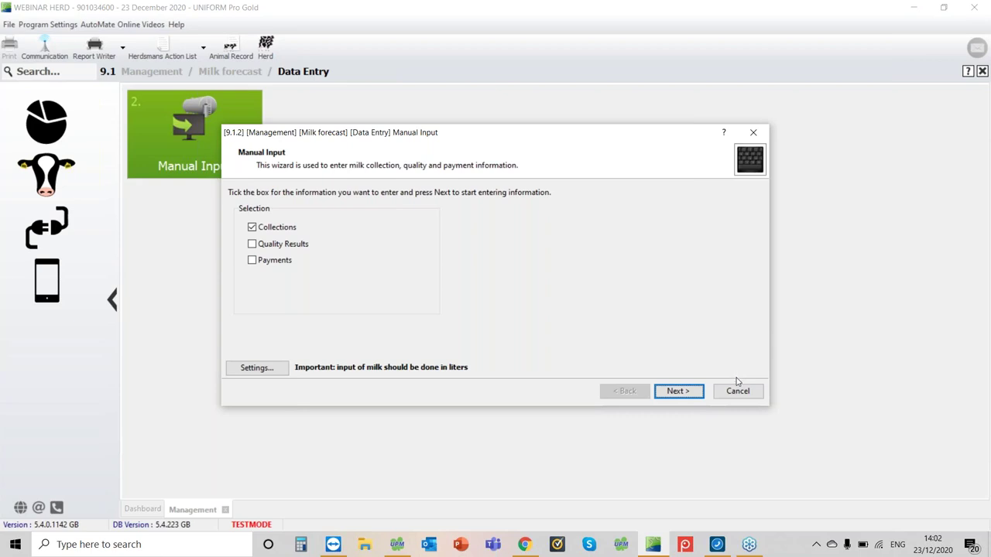
pyautogui.click(738, 392)
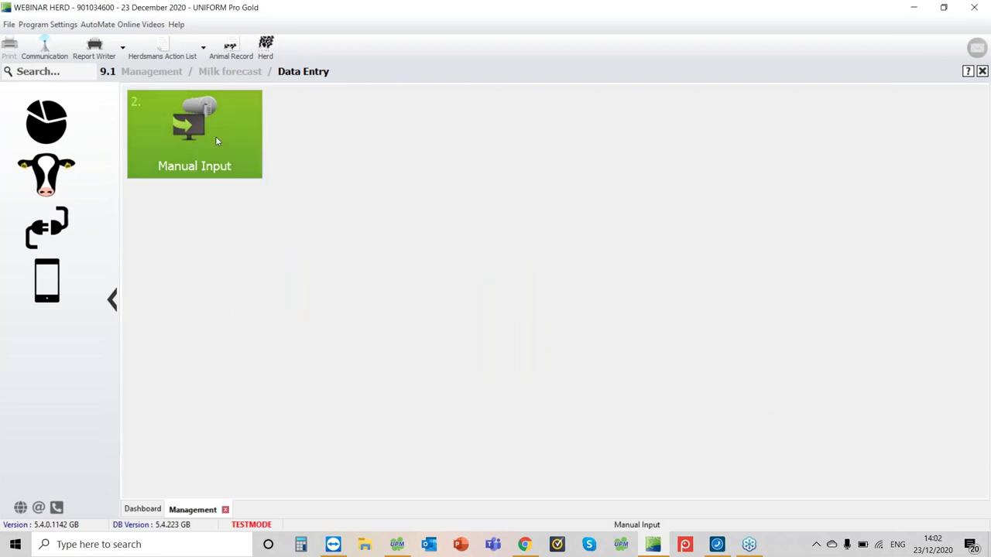
# Step: Show the Milk Deliveries Collection Data graph, with December collections peaking near 5,560 liters
pyautogui.click(230, 74)
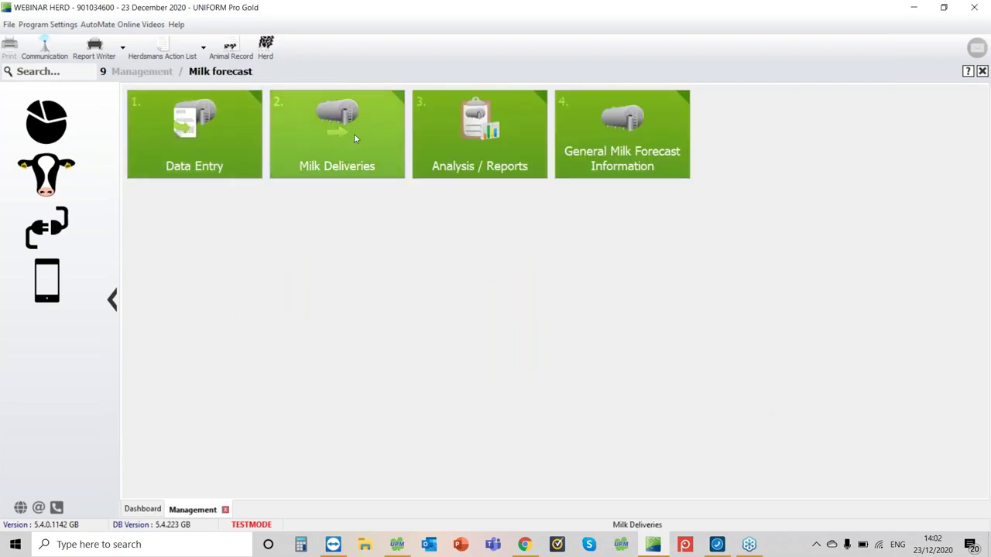
pyautogui.click(328, 137)
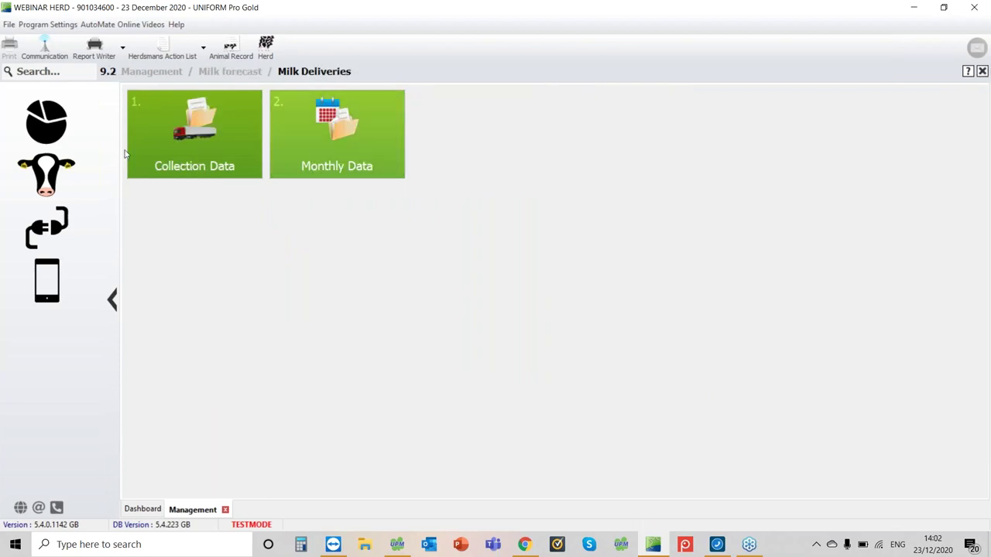
pyautogui.click(188, 133)
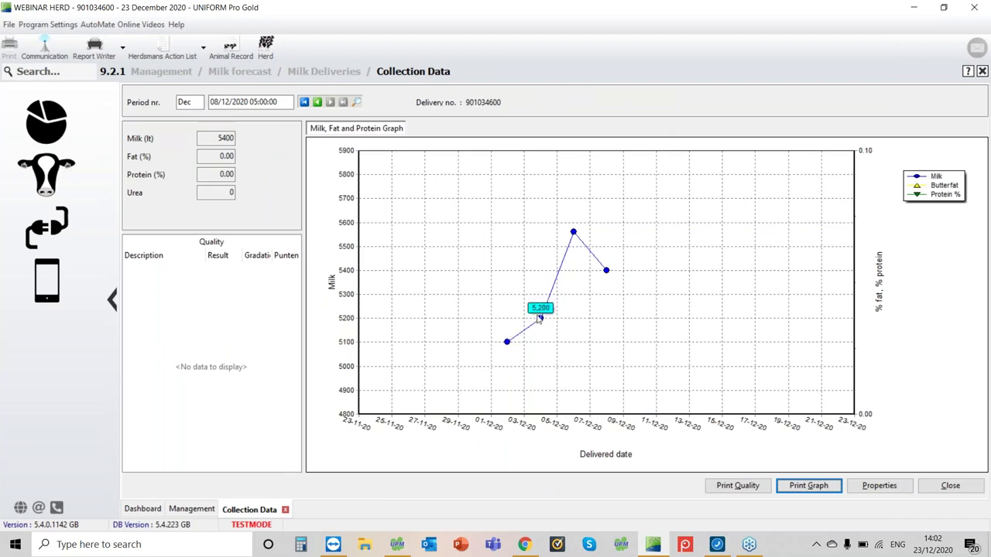
pyautogui.moveTo(573, 230)
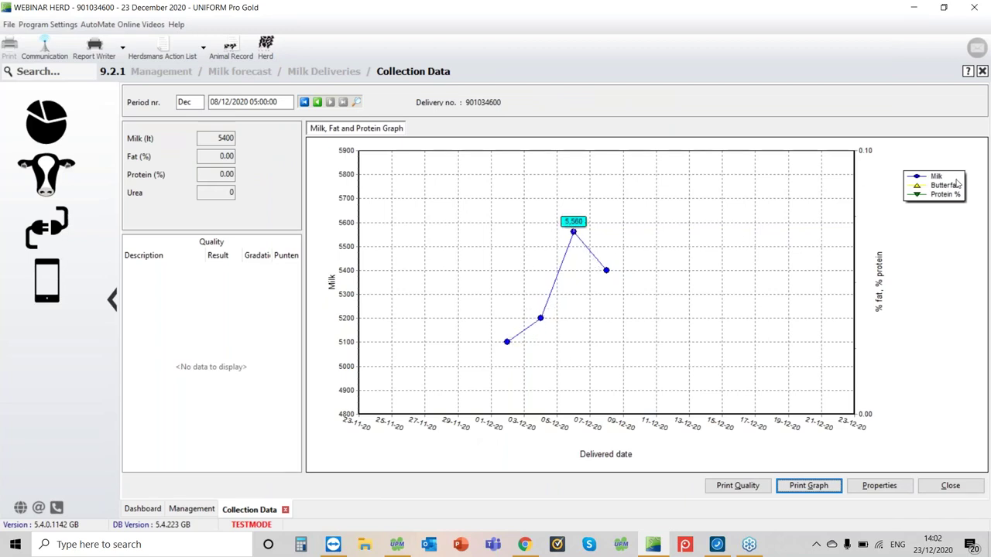
# Step: Open Analysis / Reports > Monthly/Yearly Analysis to view the December 2020 milk graph
pyautogui.click(244, 74)
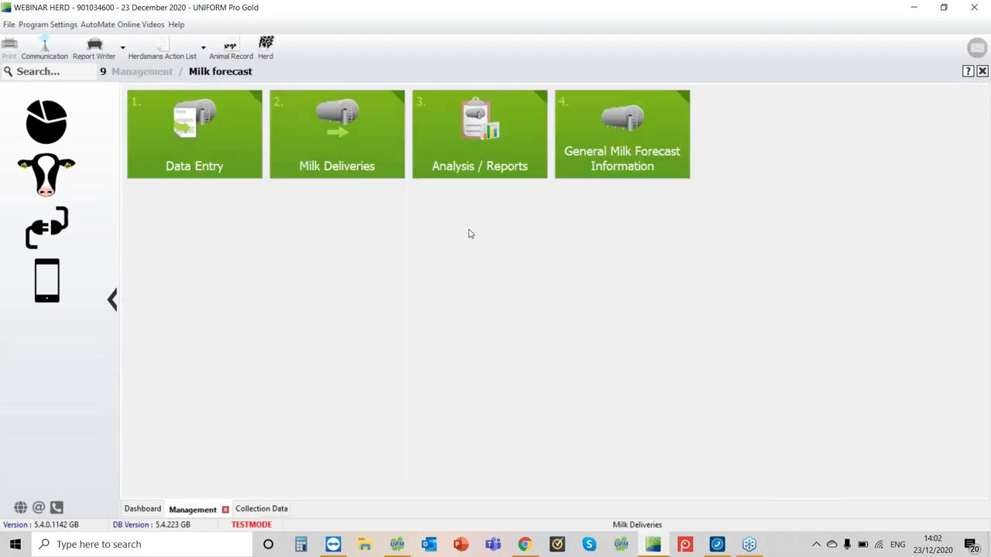
pyautogui.click(471, 149)
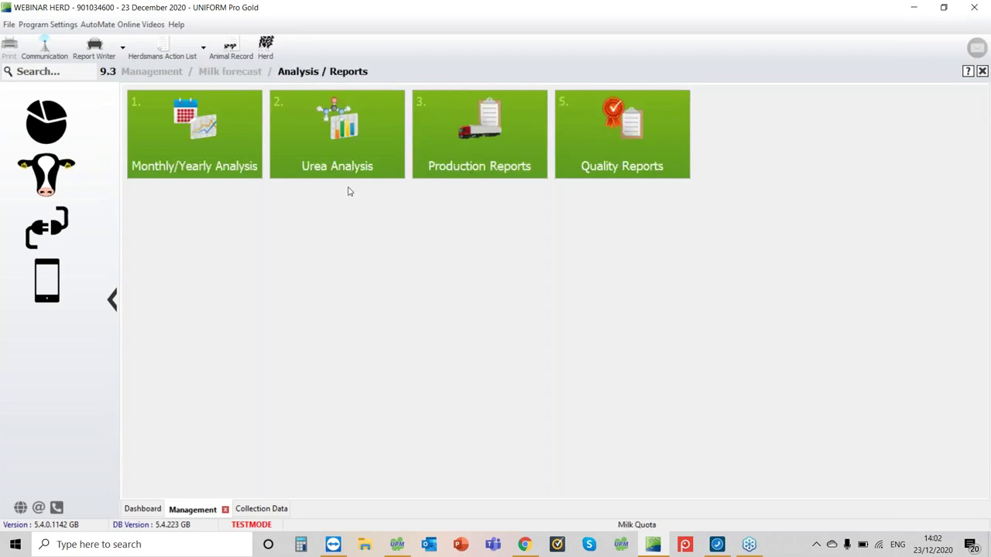
pyautogui.click(218, 140)
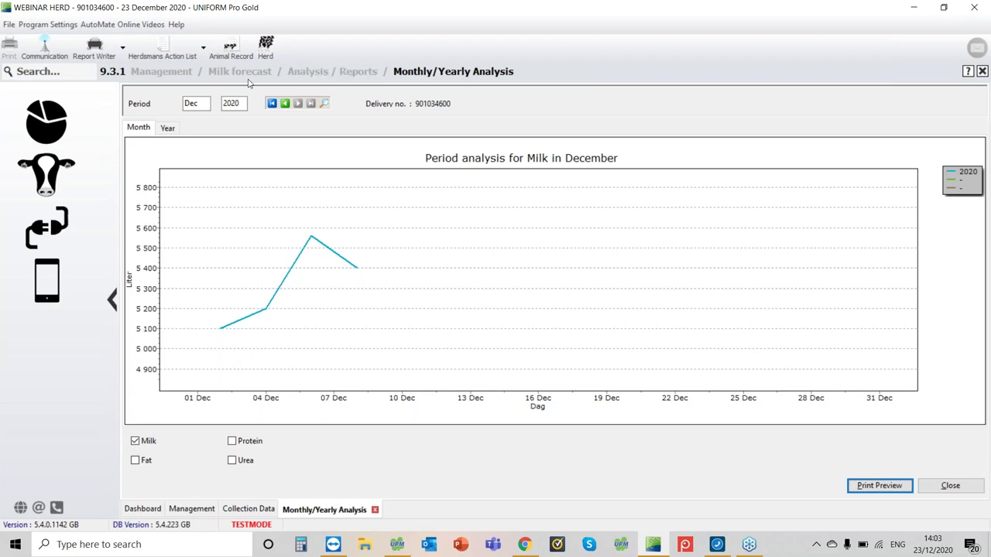
# Step: Open General Milk Forecast Information with its four forecast tools from the Milk forecast menu
pyautogui.click(280, 75)
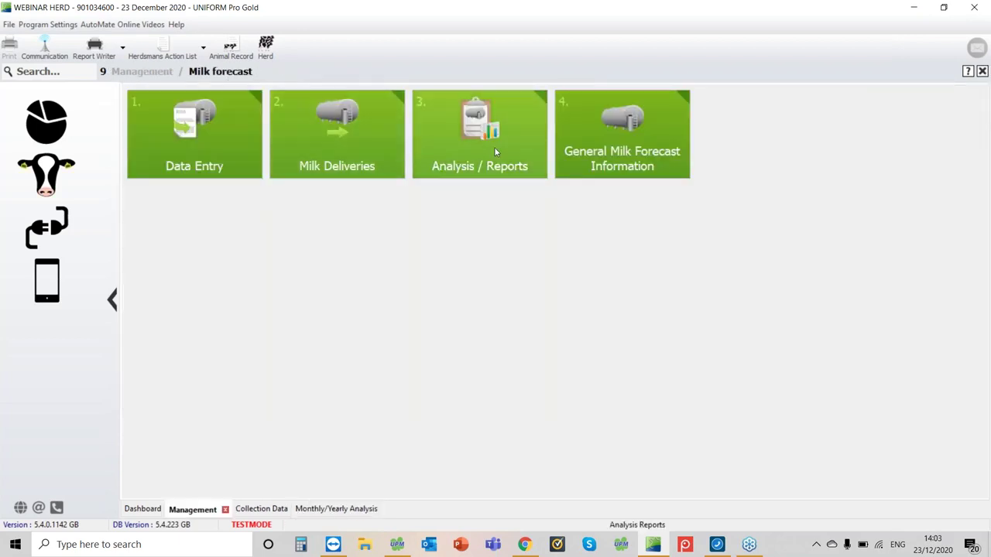
pyautogui.click(610, 146)
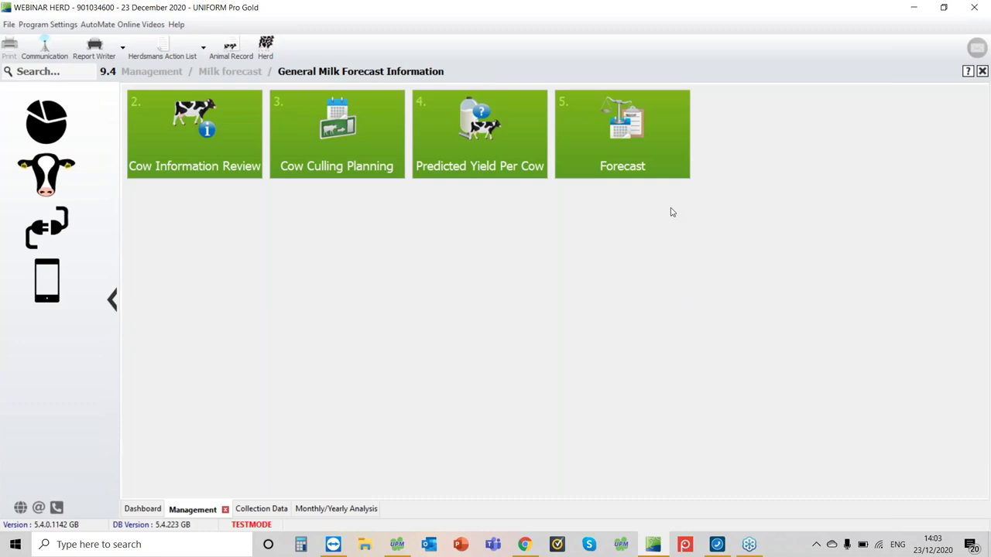
# Step: Plan the culling of cow 2038 KINGPIN HONEYBEE 8 for 29/01/2021
pyautogui.click(335, 134)
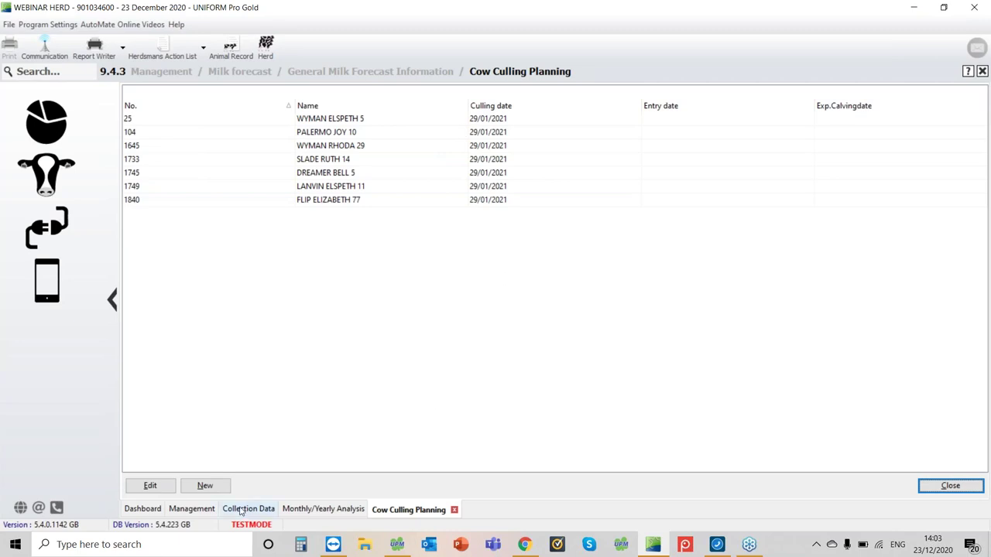
pyautogui.click(211, 487)
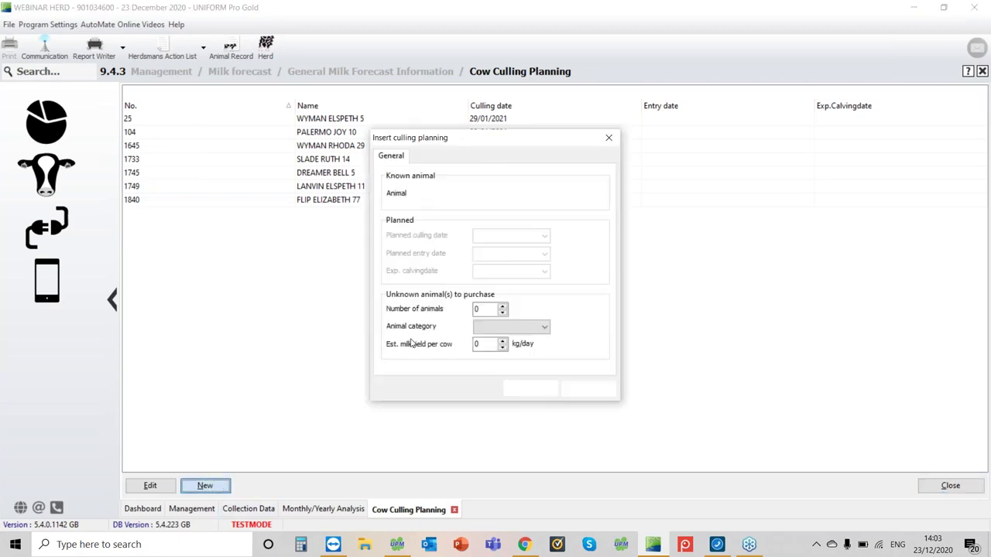
pyautogui.click(592, 194)
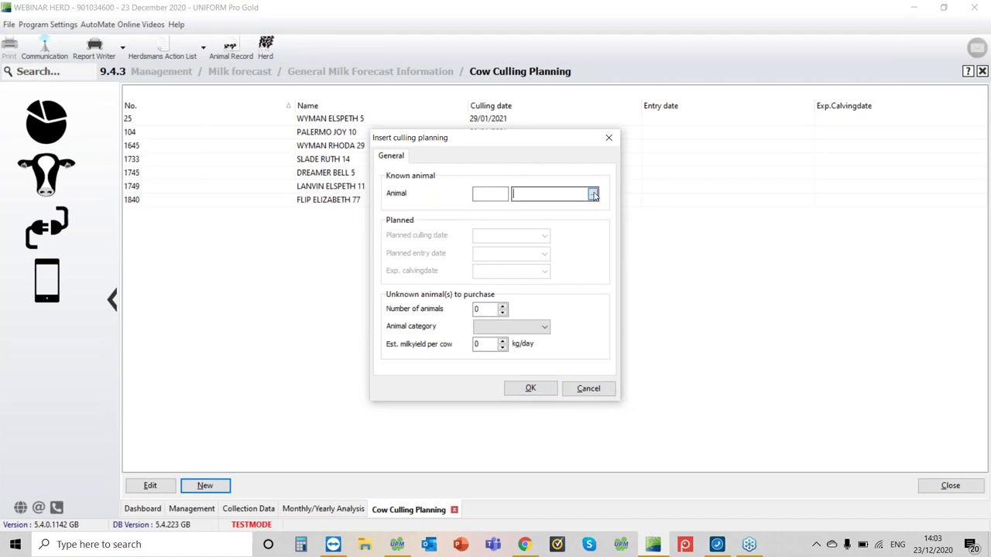
pyautogui.click(497, 157)
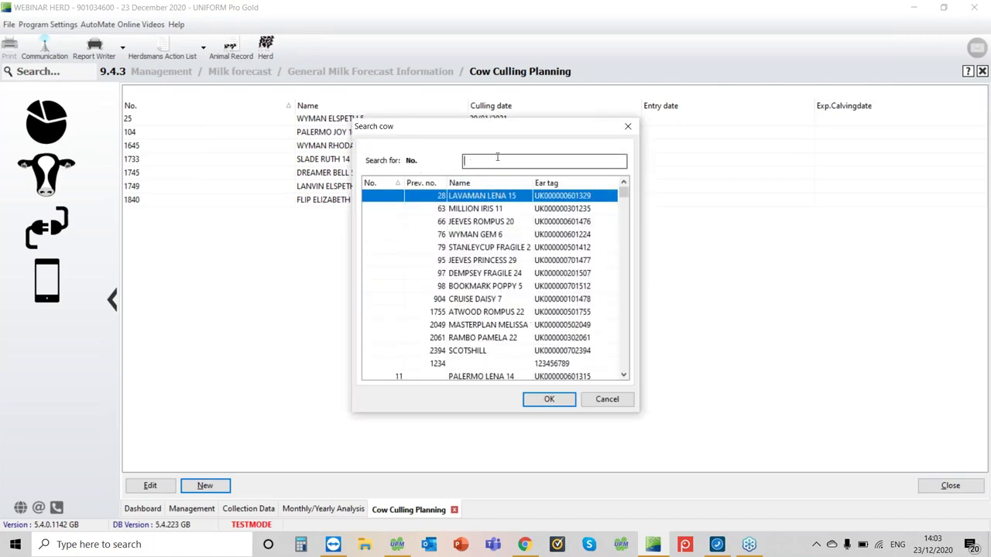
pyautogui.write('2038')
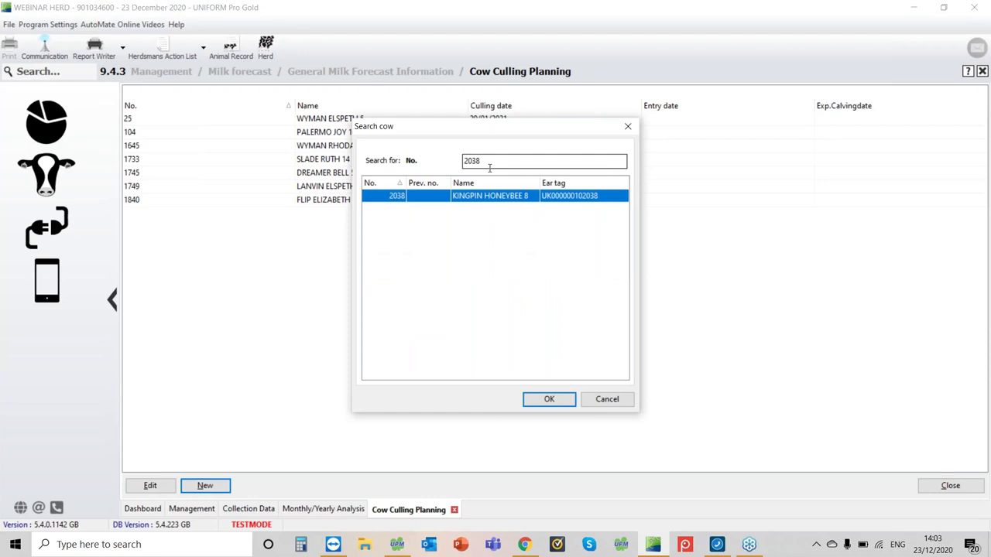
pyautogui.doubleClick(465, 195)
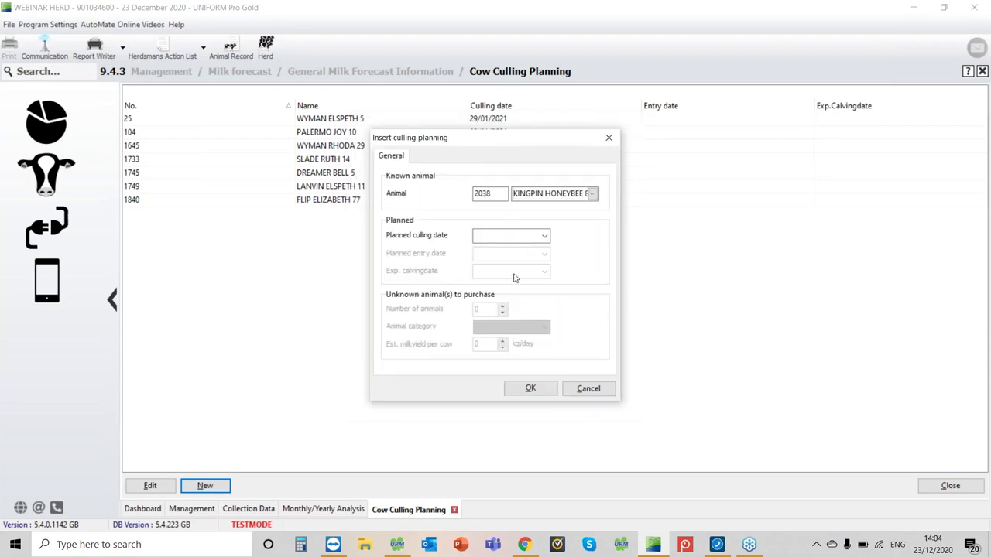
pyautogui.click(545, 235)
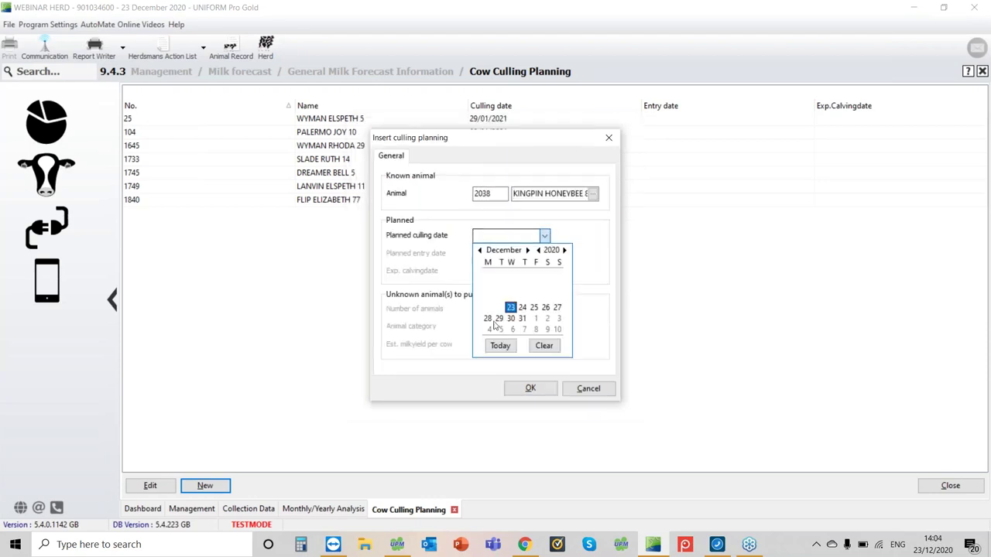
pyautogui.click(527, 250)
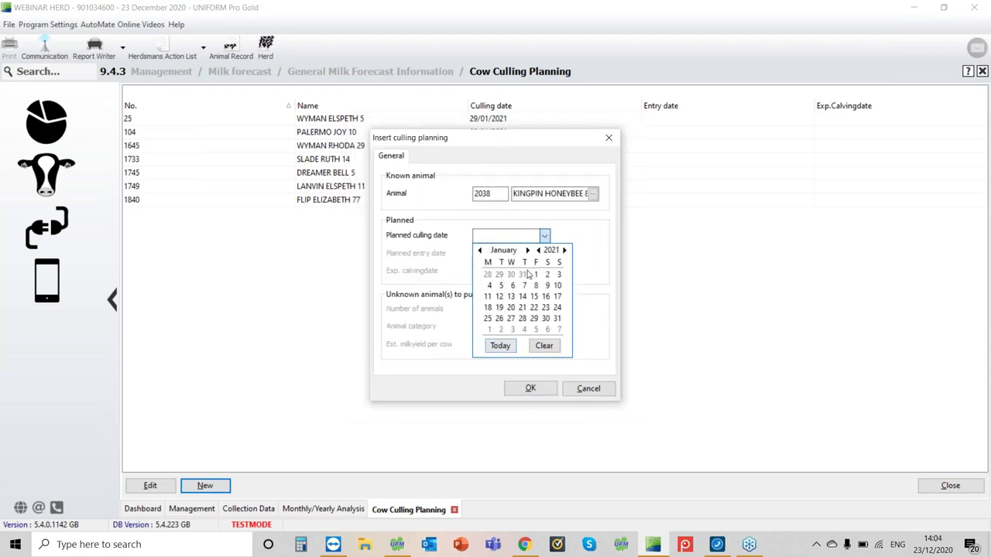
pyautogui.click(534, 322)
pyautogui.click(531, 388)
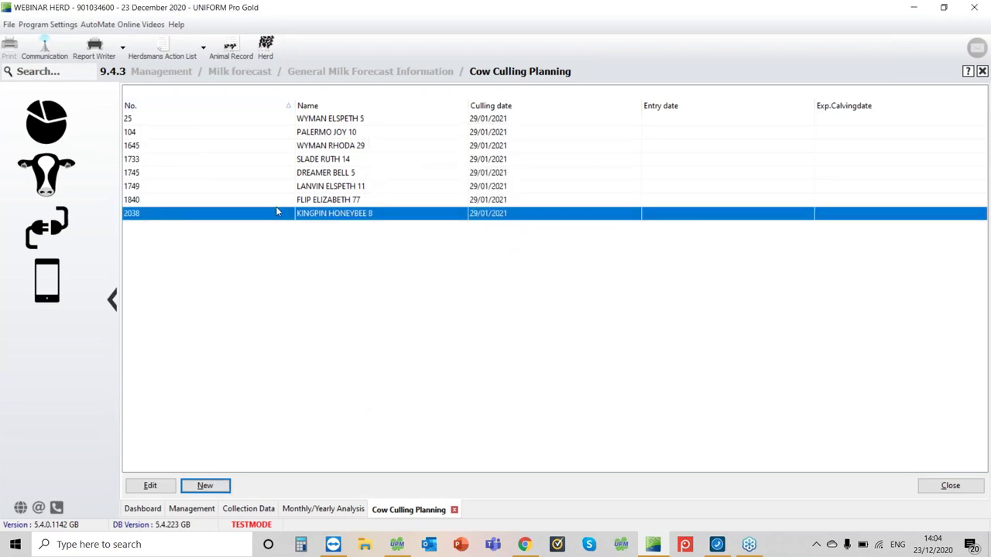
# Step: Return through the Milk forecast breadcrumb to the General Milk Forecast Information tiles
pyautogui.click(270, 76)
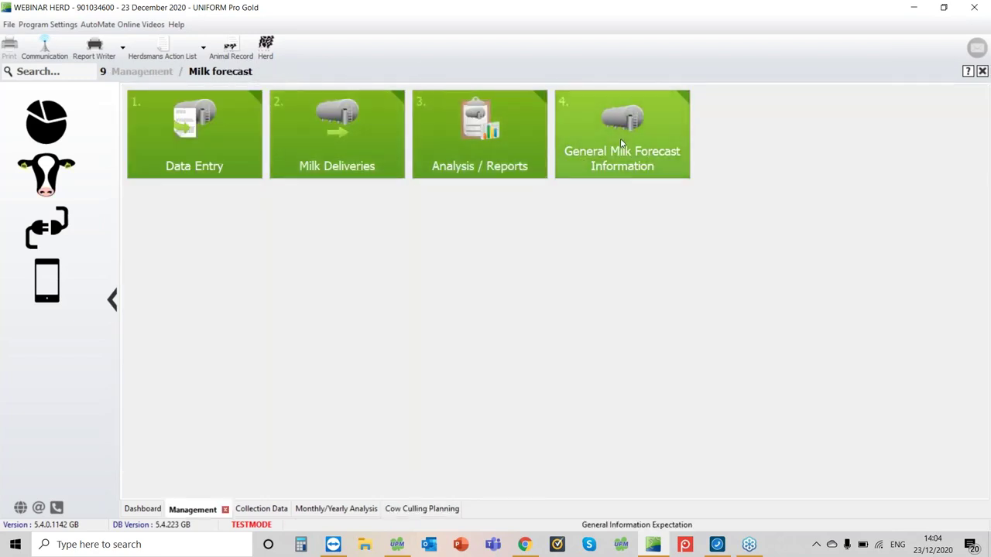
pyautogui.click(622, 144)
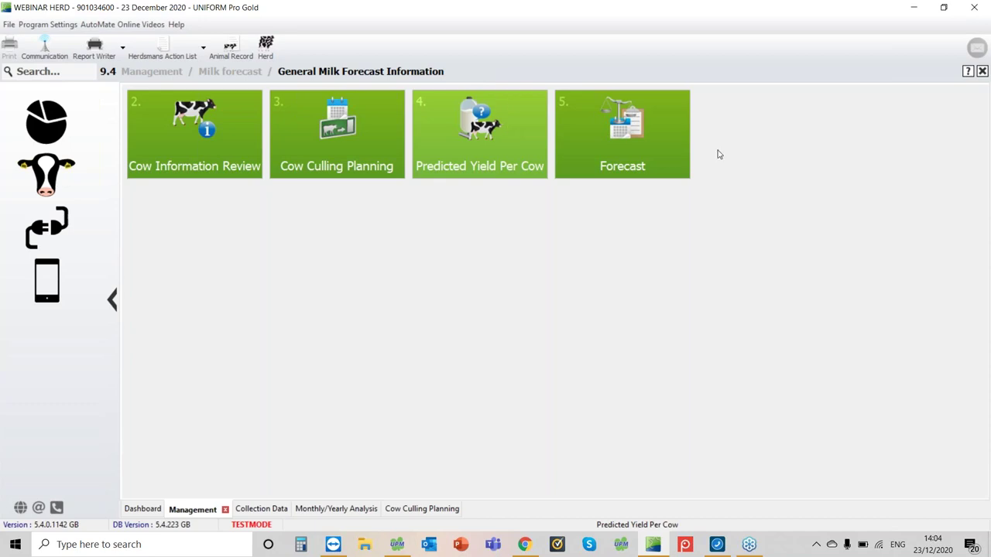
# Step: Calculate the forecast and review the grid to December 2021: 2,167,401 expected versus 1,618,359
pyautogui.click(639, 136)
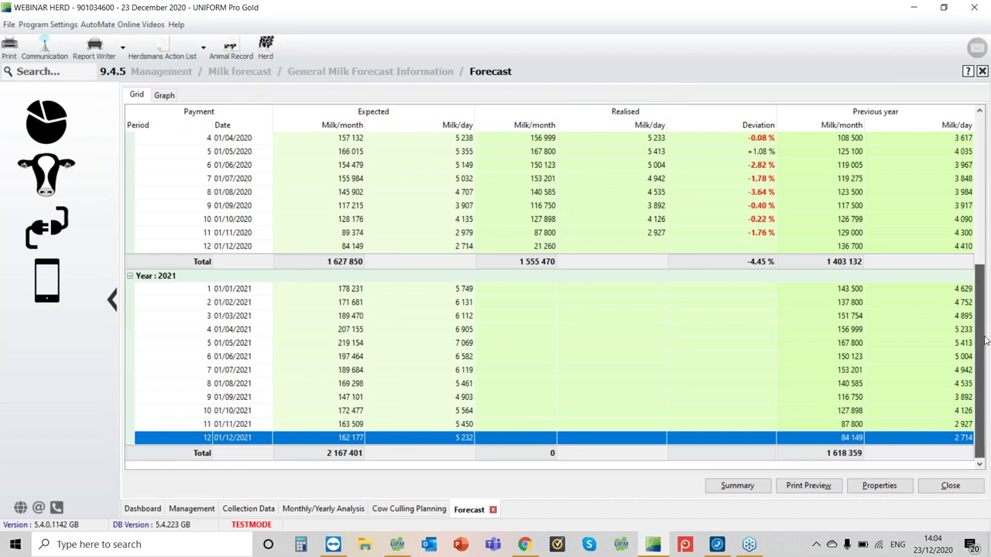
pyautogui.moveTo(980, 340); pyautogui.dragTo(910, 179)
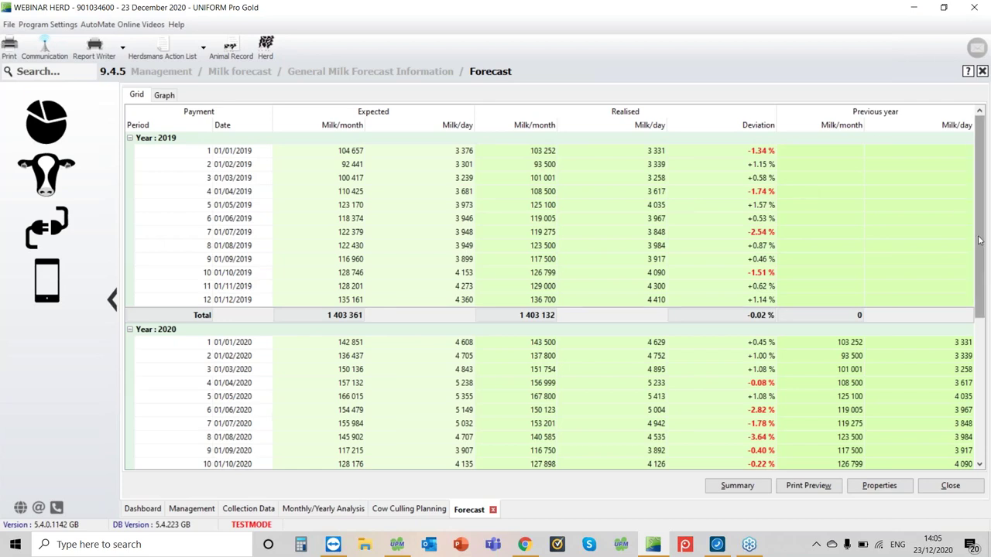
pyautogui.moveTo(981, 239); pyautogui.dragTo(988, 338)
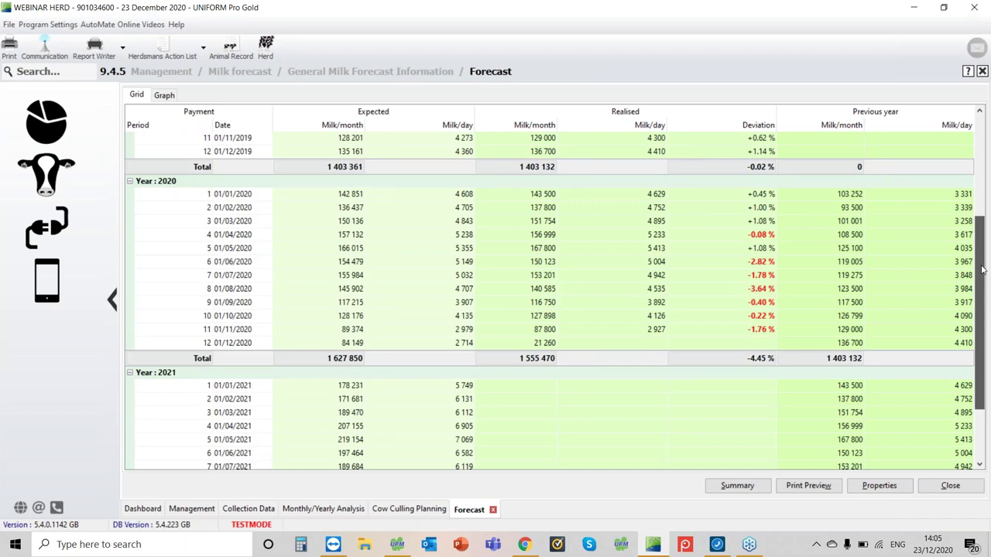
pyautogui.moveTo(981, 268); pyautogui.dragTo(984, 279)
pyautogui.hotkey('ctrl', 'End')
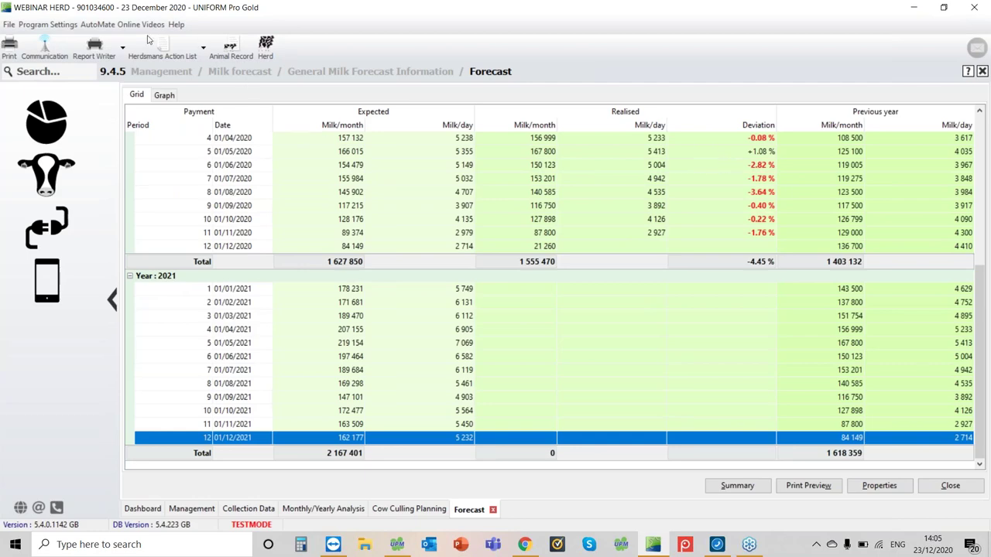
# Step: View the forecast as a litres-per-day graph, then return to the table
pyautogui.click(164, 96)
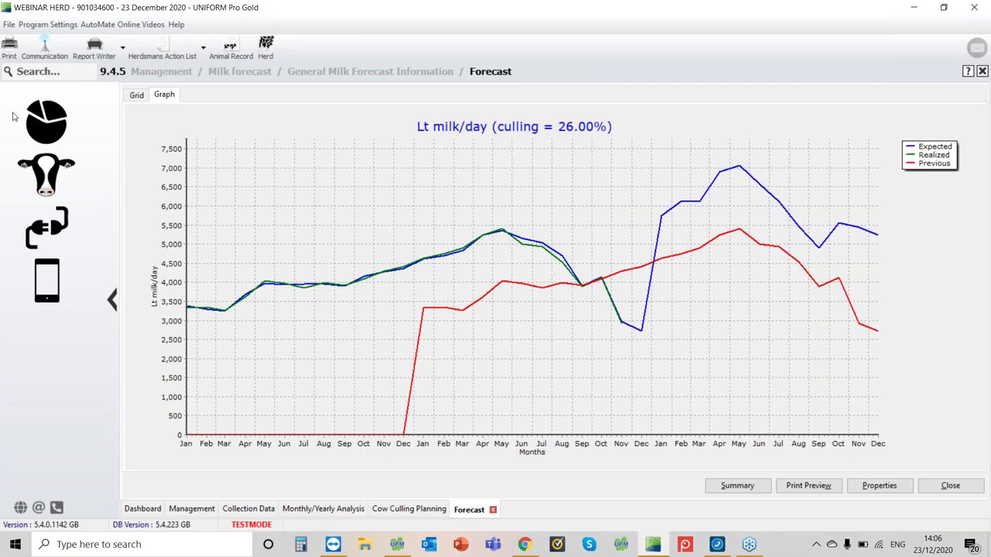
pyautogui.click(136, 95)
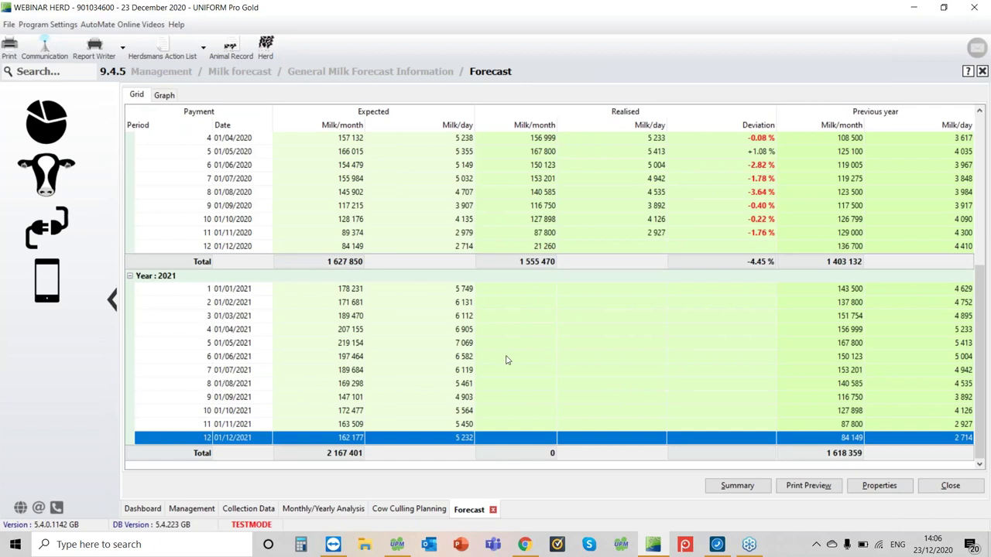
pyautogui.click(891, 489)
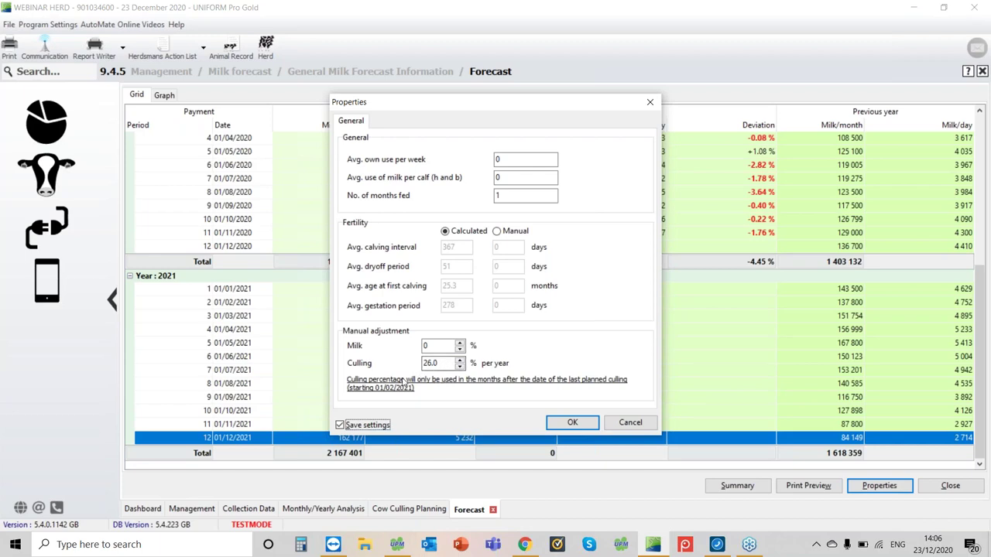
# Step: Close the settings unchanged and scroll the Forecast summary down to the eight cows to be culled
pyautogui.click(630, 423)
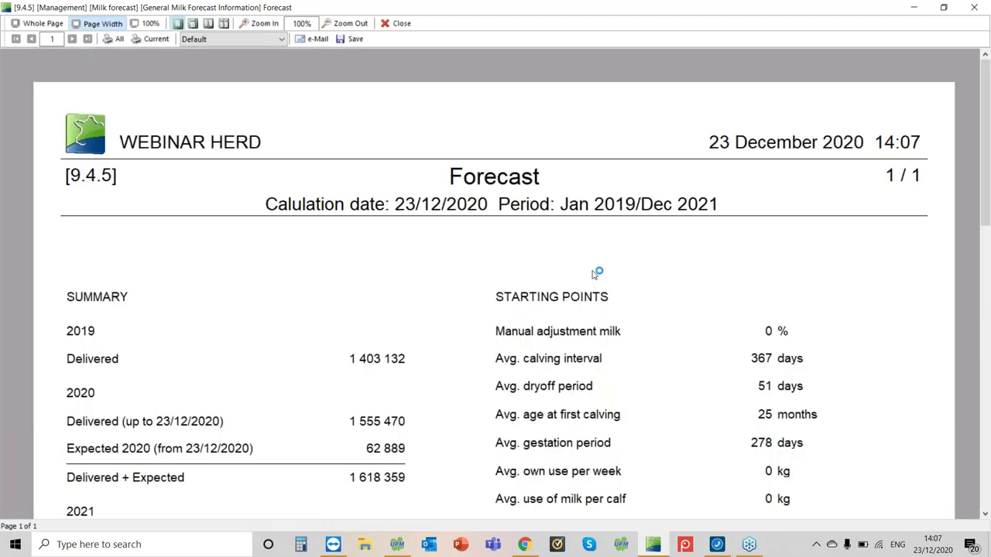
pyautogui.scroll(-2, 594, 274)
pyautogui.scroll(-2, 598, 266)
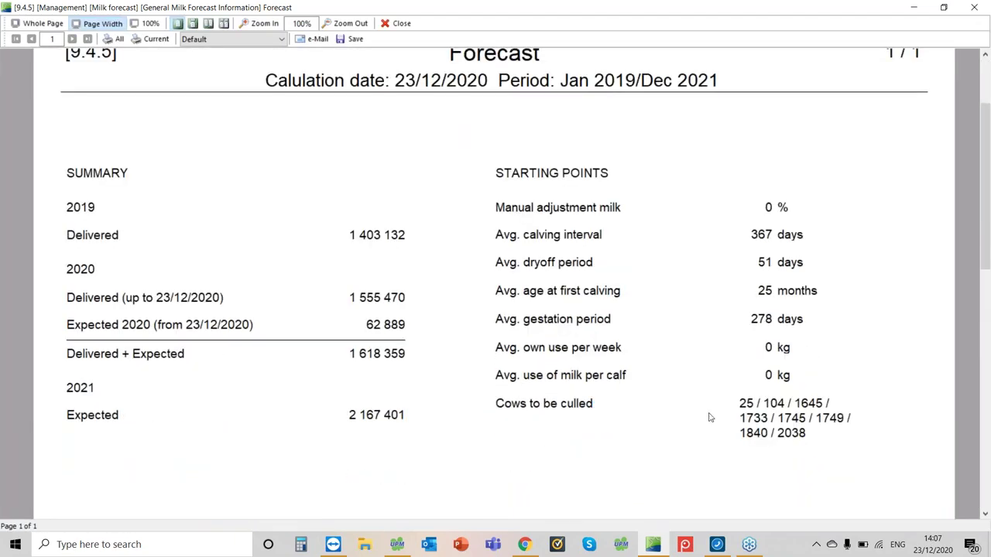
# Step: Leave the forecast preview and tick Milk collection data for graphing among the dashboard KPIs
pyautogui.click(398, 24)
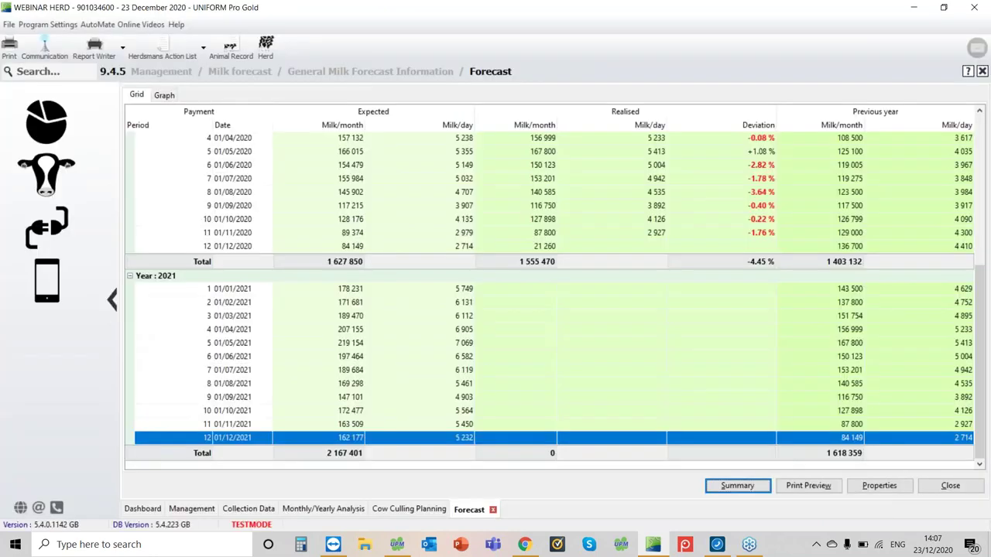
pyautogui.click(45, 124)
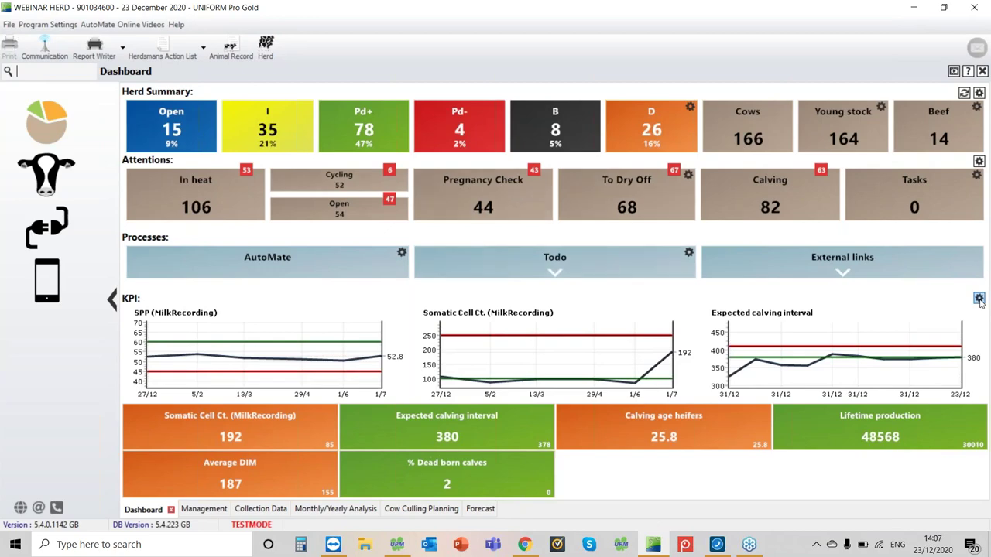
pyautogui.click(979, 299)
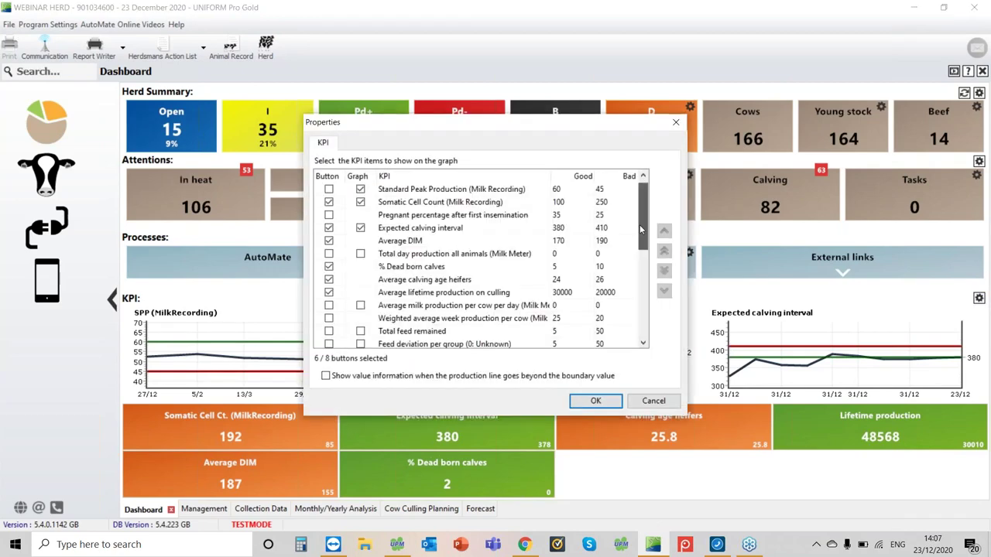
pyautogui.scroll(-5, 637, 265)
pyautogui.scroll(-1, 636, 265)
pyautogui.scroll(4, 638, 271)
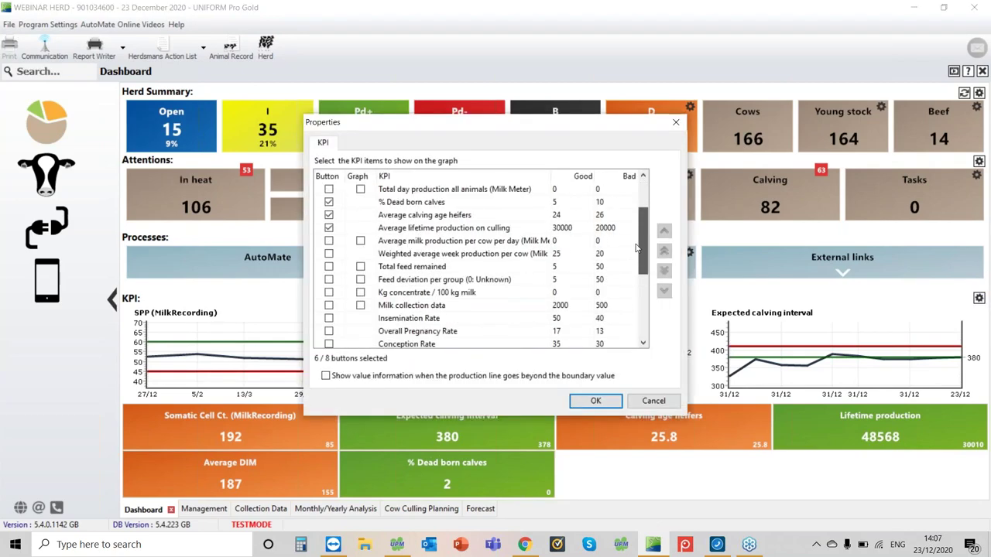
pyautogui.scroll(-4, 641, 290)
pyautogui.scroll(-7, 639, 293)
pyautogui.scroll(3, 638, 300)
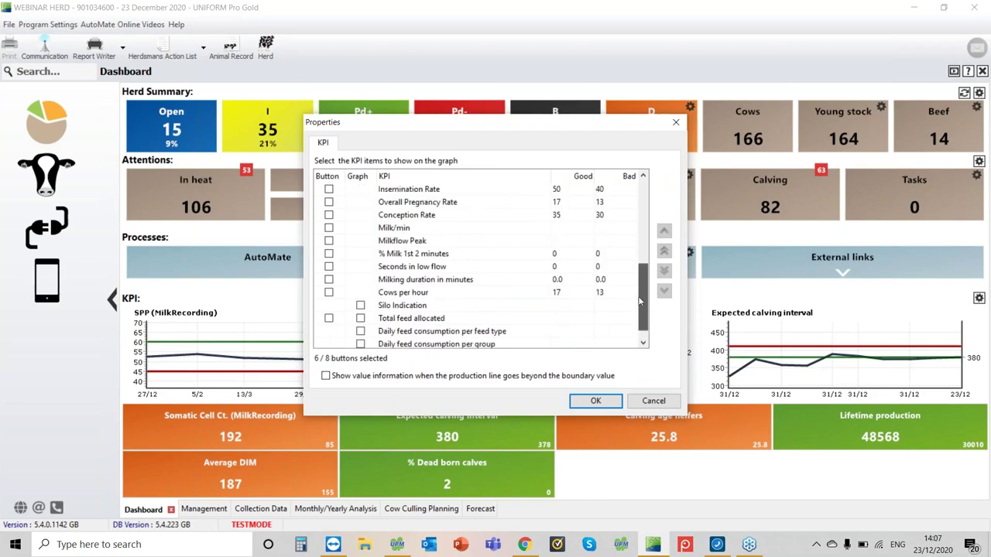
pyautogui.click(360, 202)
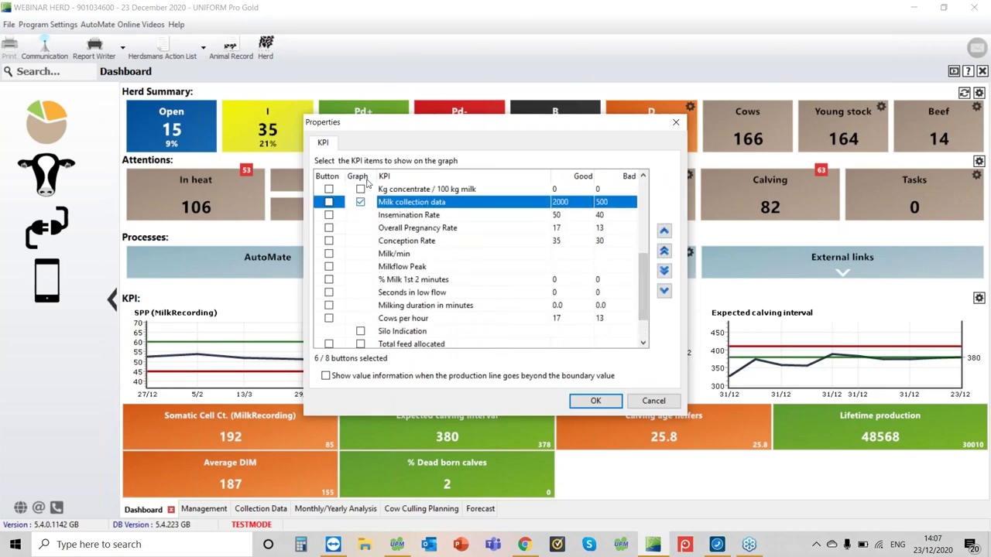
pyautogui.click(596, 402)
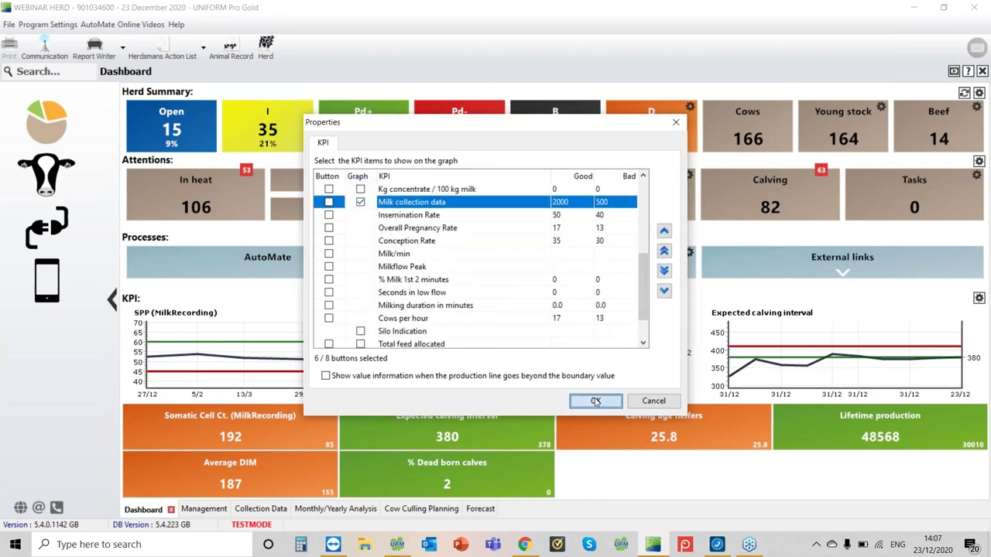